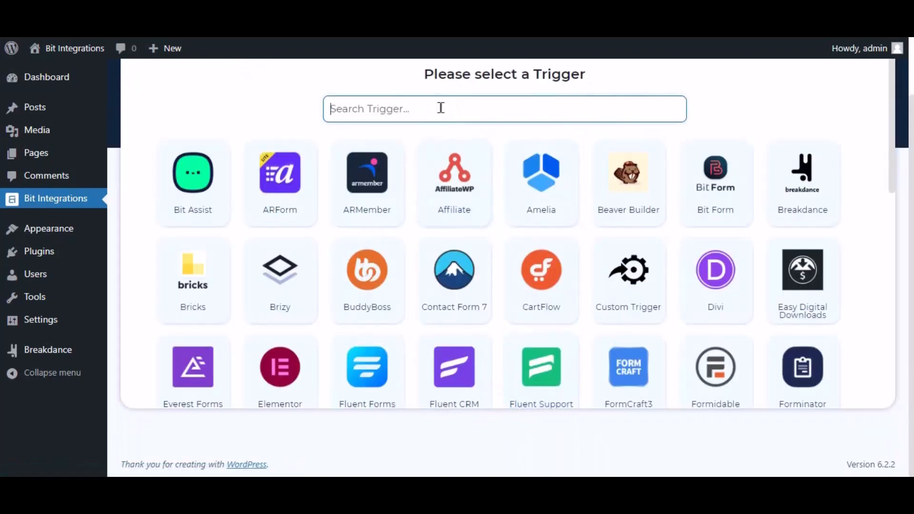
Search triggers for 'break' and pick Breakdance as the integration's trigger
text(break)
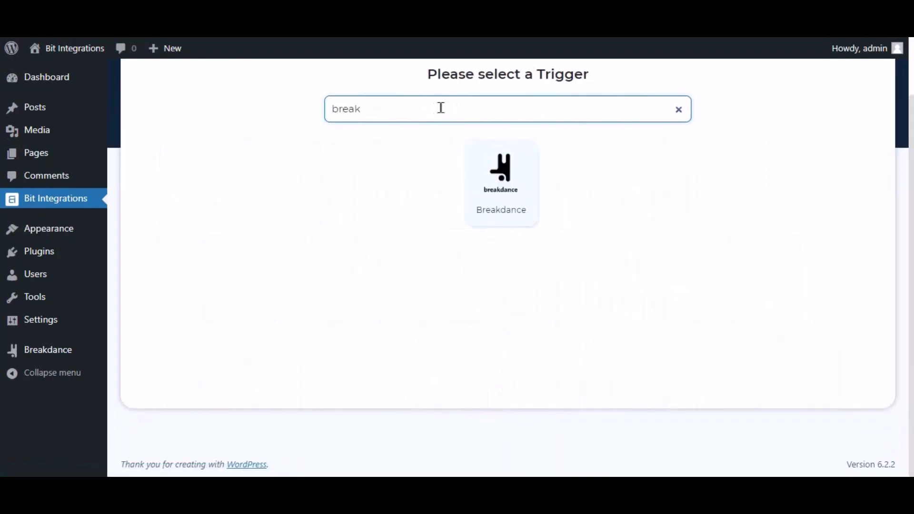
click(505, 197)
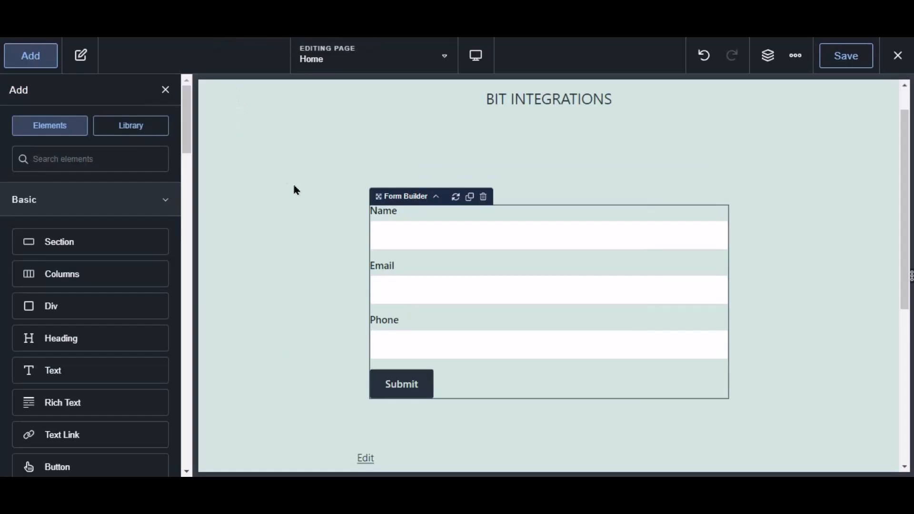
Tick Bit Integrations Pro under the Home page form's Actions After Submission, then save the page
click(456, 243)
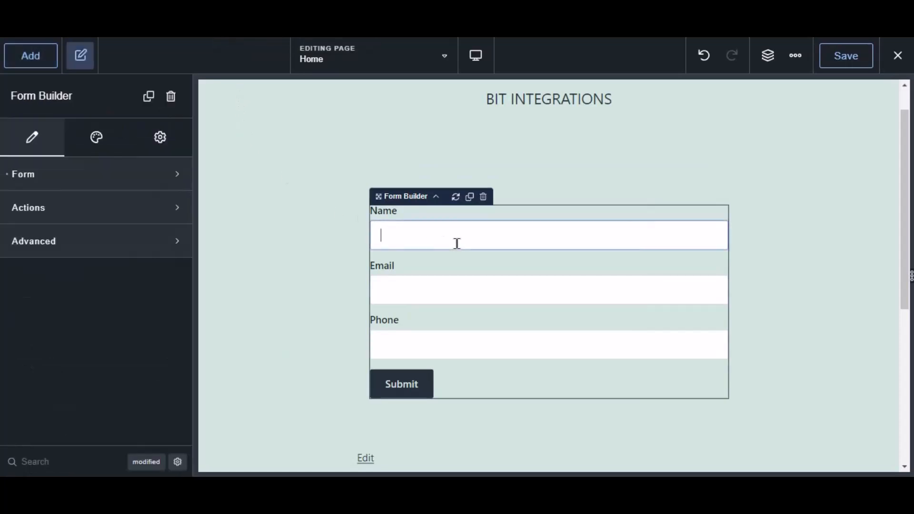
click(22, 209)
click(50, 260)
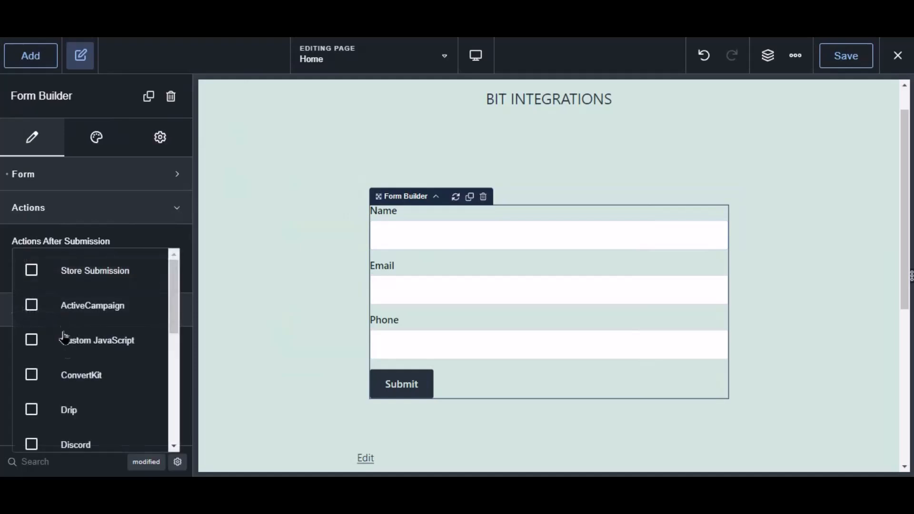
scroll(67, 362, down, 5)
click(118, 423)
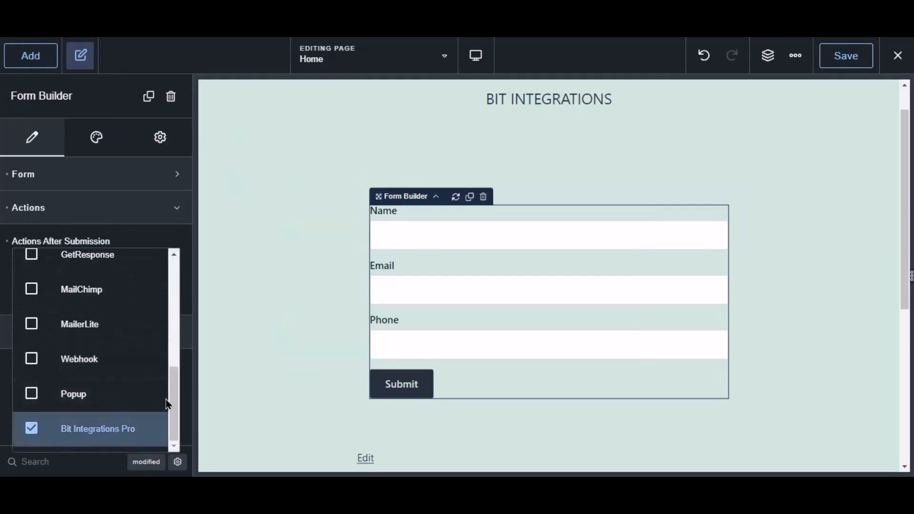
click(846, 60)
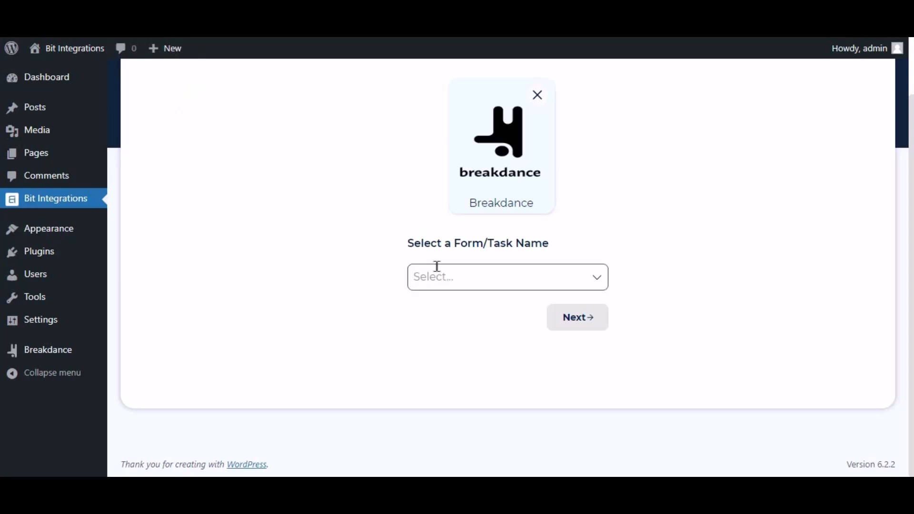
Choose Contact Form as the Breakdance trigger form and continue to the action
click(457, 267)
click(452, 307)
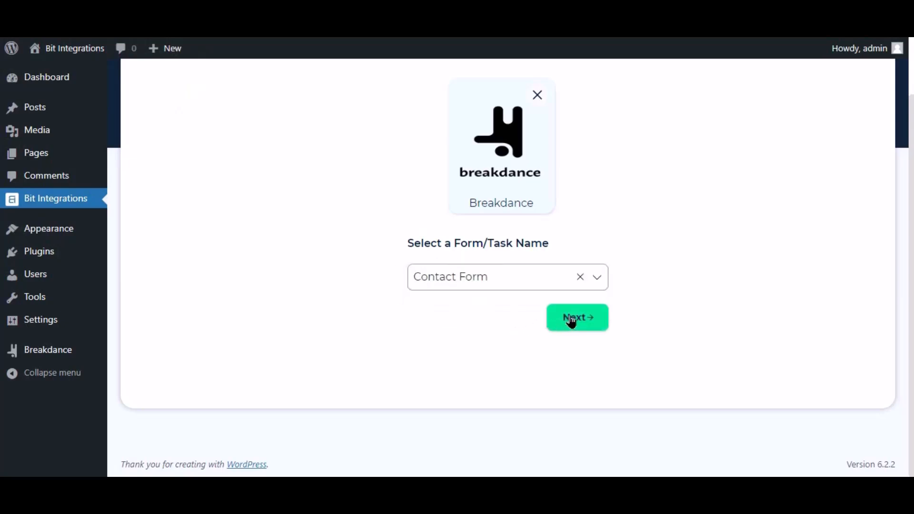
click(578, 323)
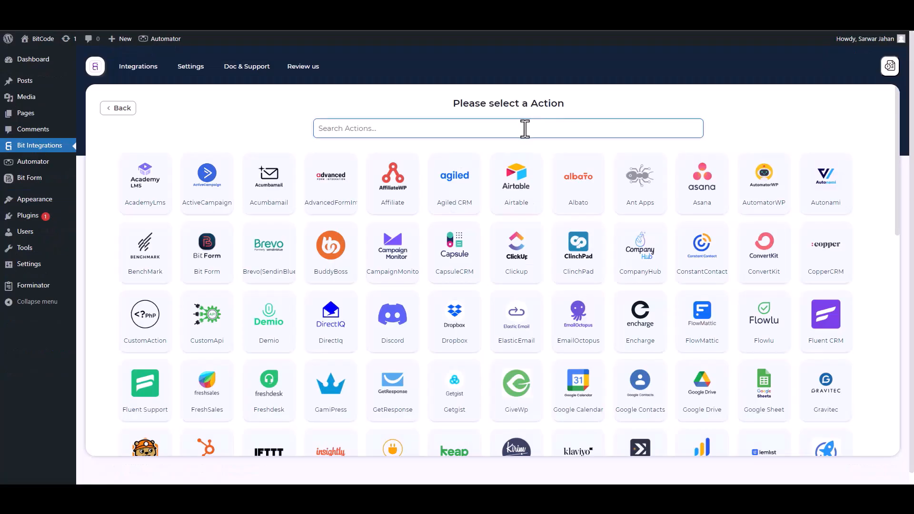
Pick UncannyAutomator as the action, then go to Automator's Recipes list
text(un)
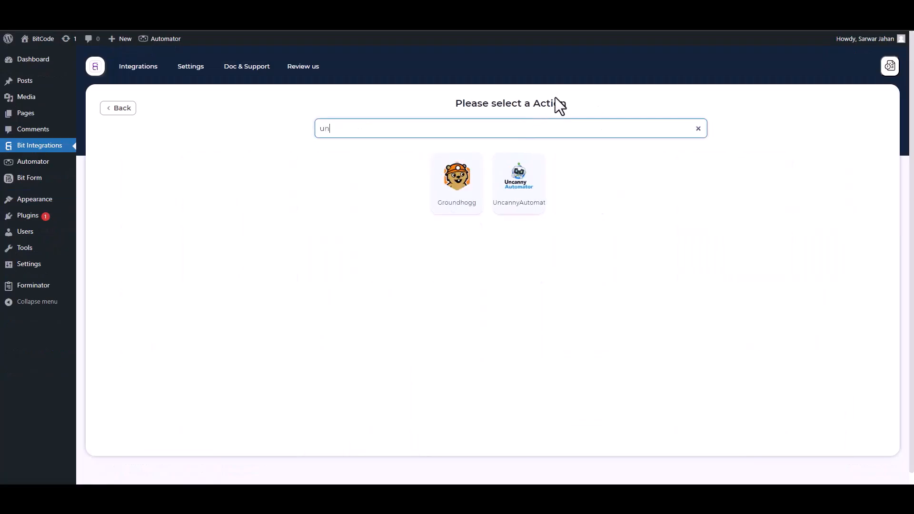
click(529, 196)
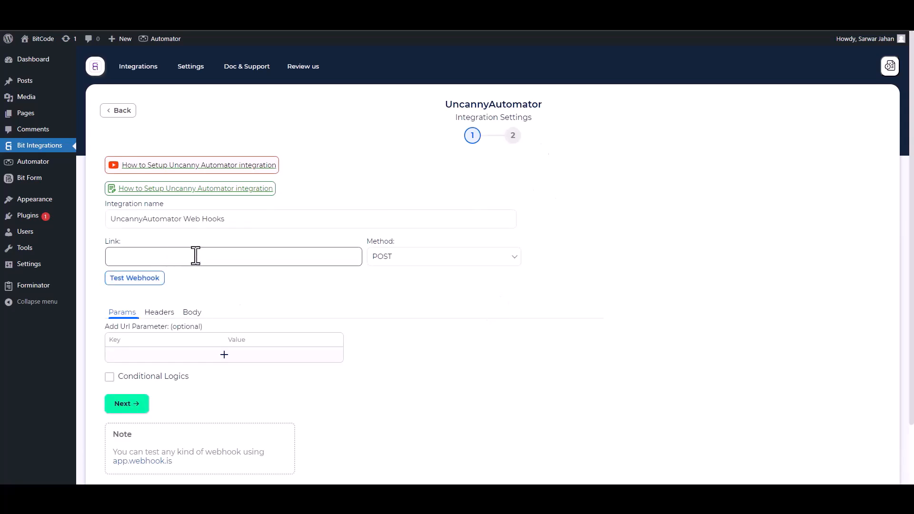
click(176, 33)
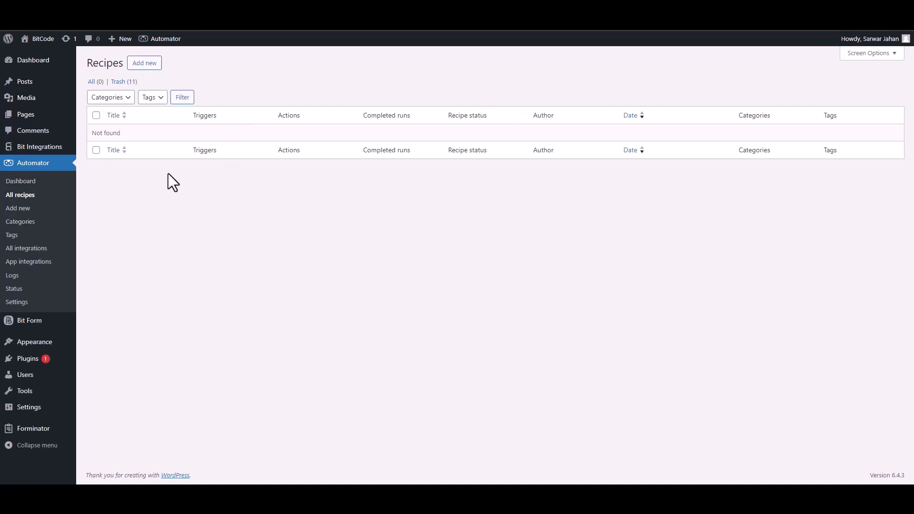
Create a new Everyone-type recipe with Webhooks as its trigger integration
click(144, 63)
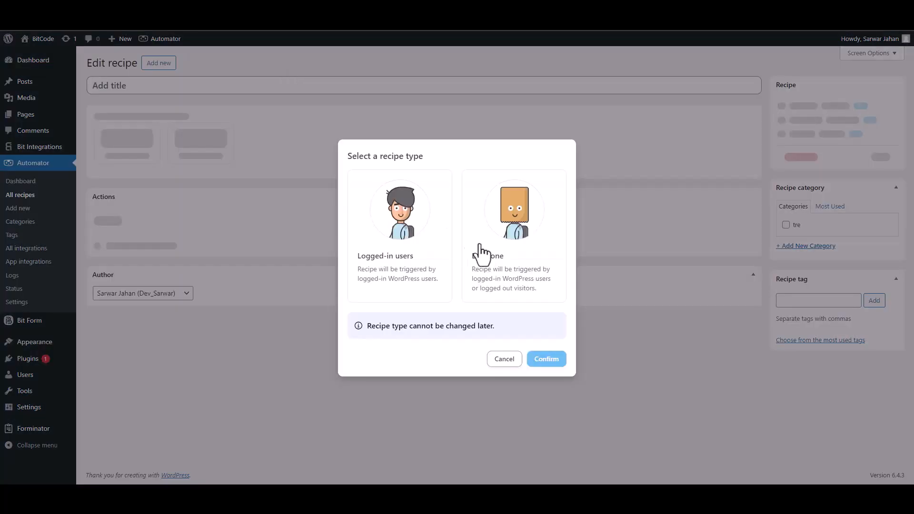
click(497, 275)
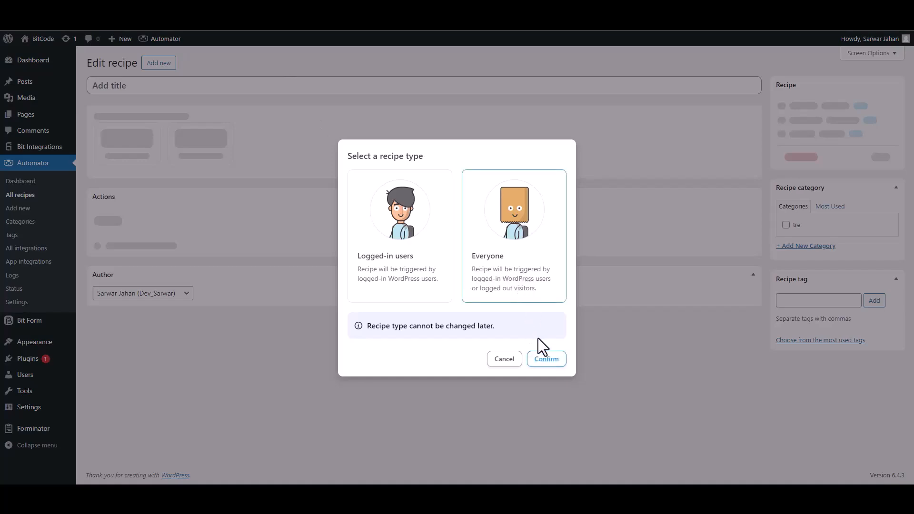
click(543, 360)
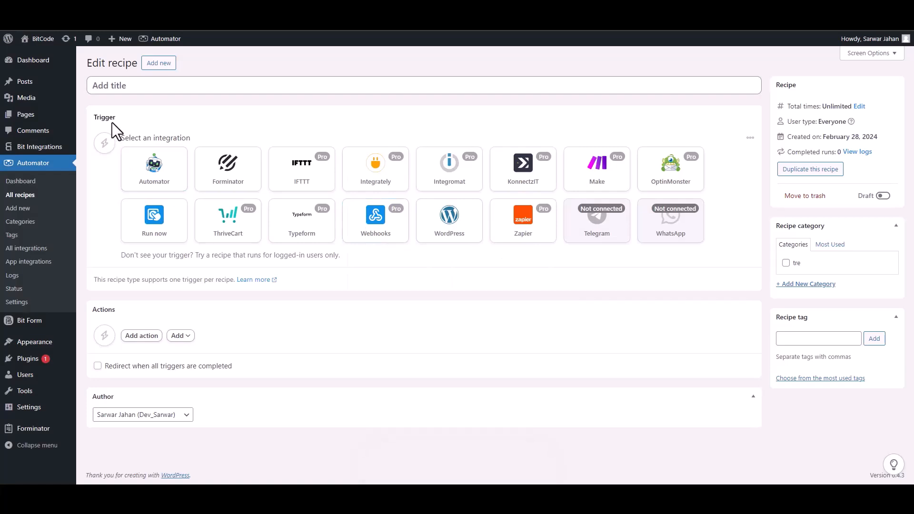
click(374, 236)
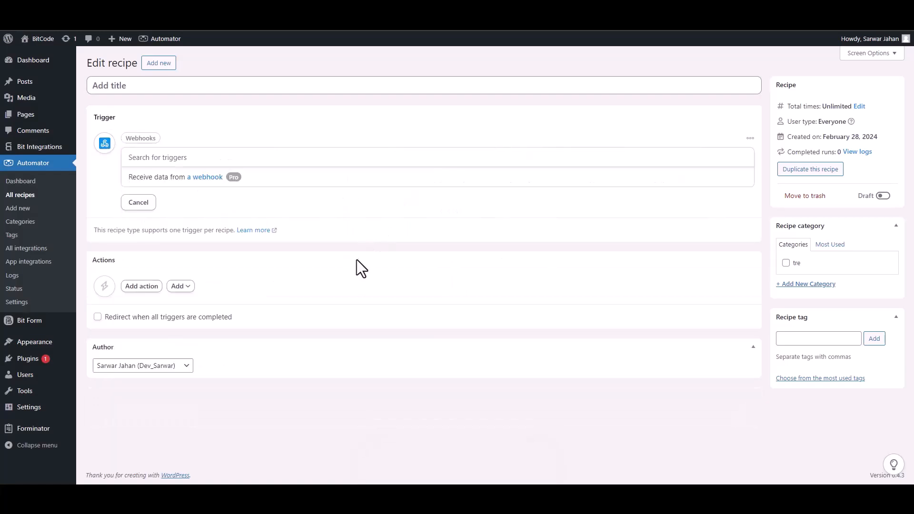
Add the 'Receive data from a webhook' trigger, copy its URL, start Get samples, and return to Bit Integrations
click(164, 179)
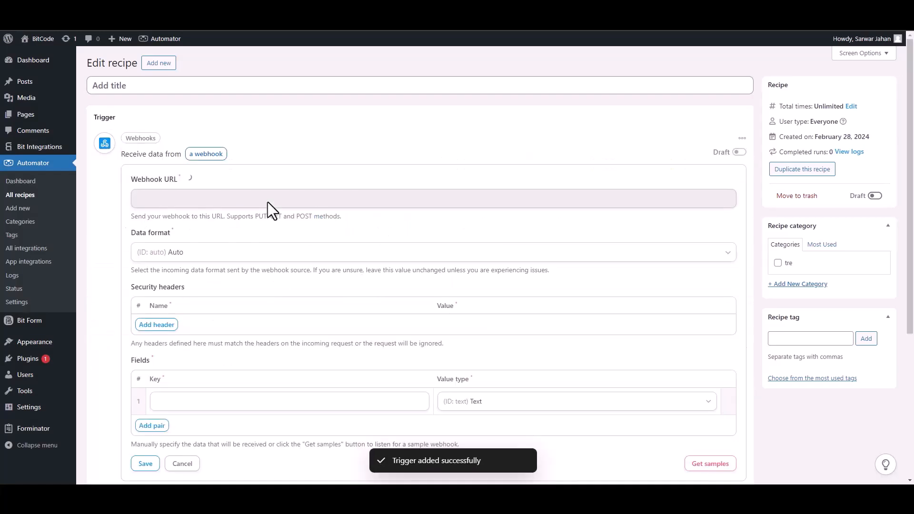
click(220, 200)
key(ctrl+c)
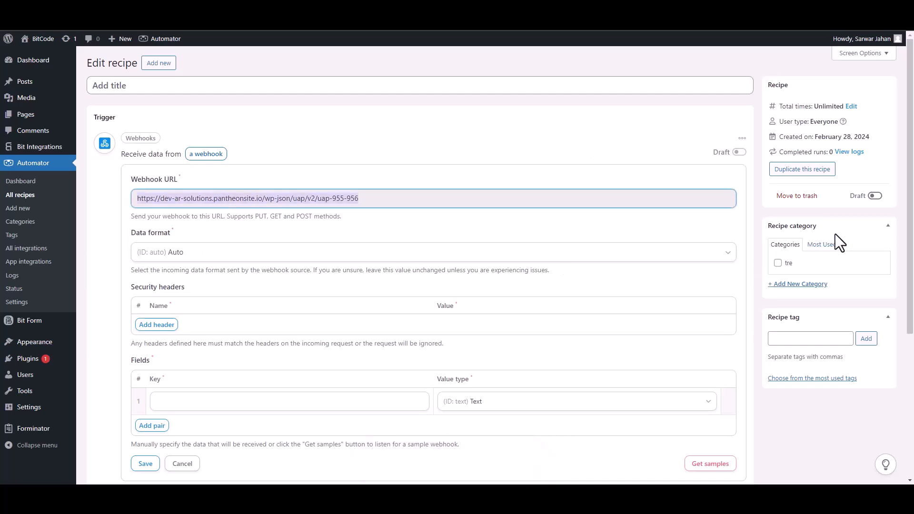
scroll(894, 238, down, 1)
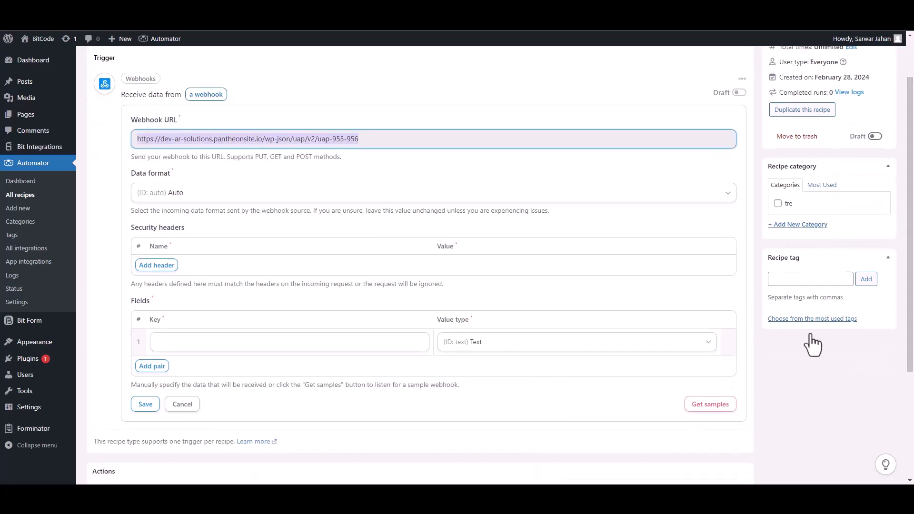
click(715, 408)
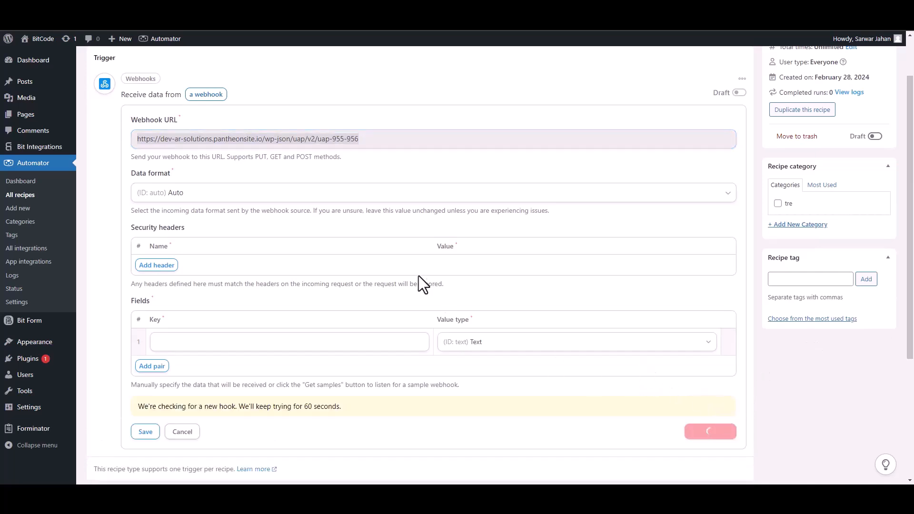
click(204, 9)
click(196, 259)
Paste the webhook URL as the Link and send all form data as application/json
key(ctrl+v)
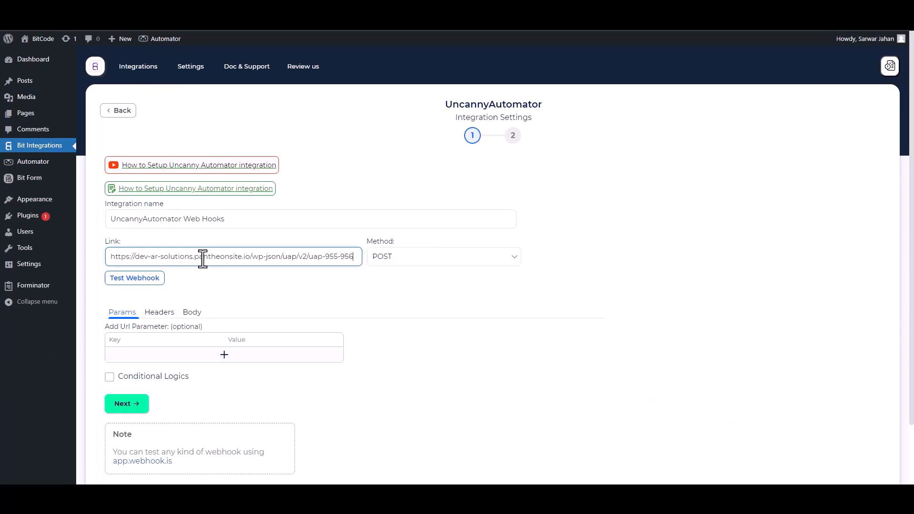
scroll(189, 259, down, 1)
click(192, 249)
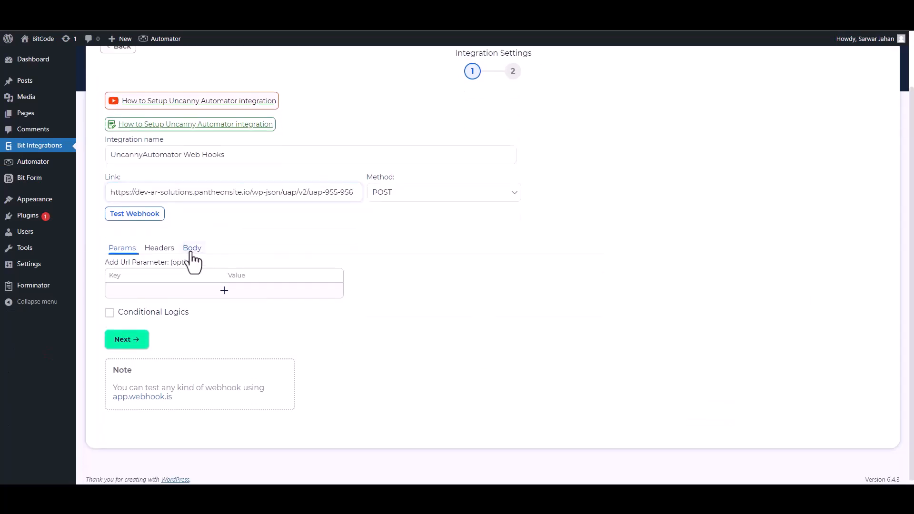
click(118, 279)
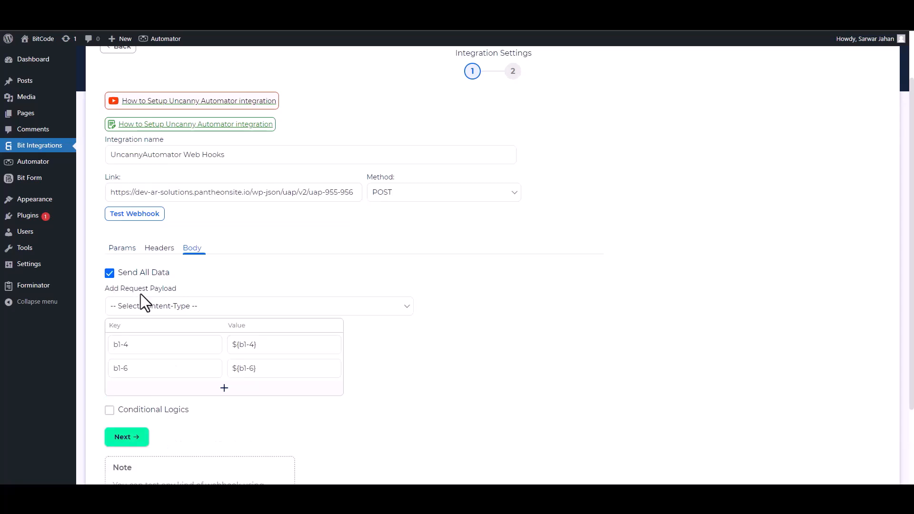
click(153, 305)
click(159, 329)
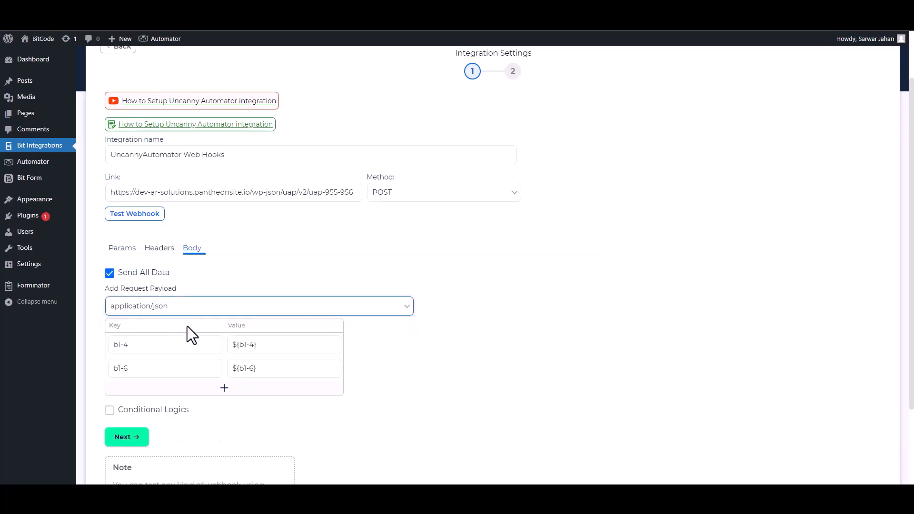
scroll(808, 335, down, 1)
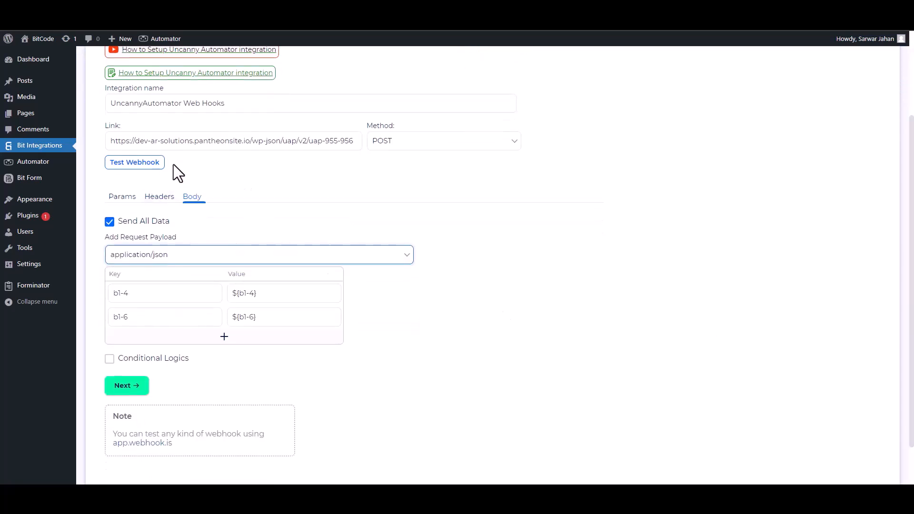
Rename payload keys b1-4 to Email and b1-6 to Phone, leaving conditional logic off
click(155, 293)
key(ctrl+a)
text(Ema)
click(146, 317)
key(ctrl+a)
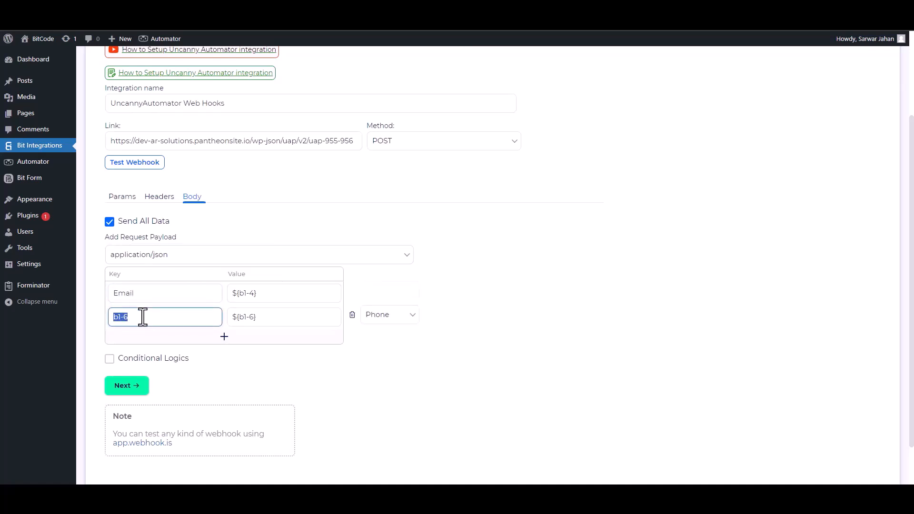
text(Phone)
click(110, 358)
scroll(187, 373, down, 1)
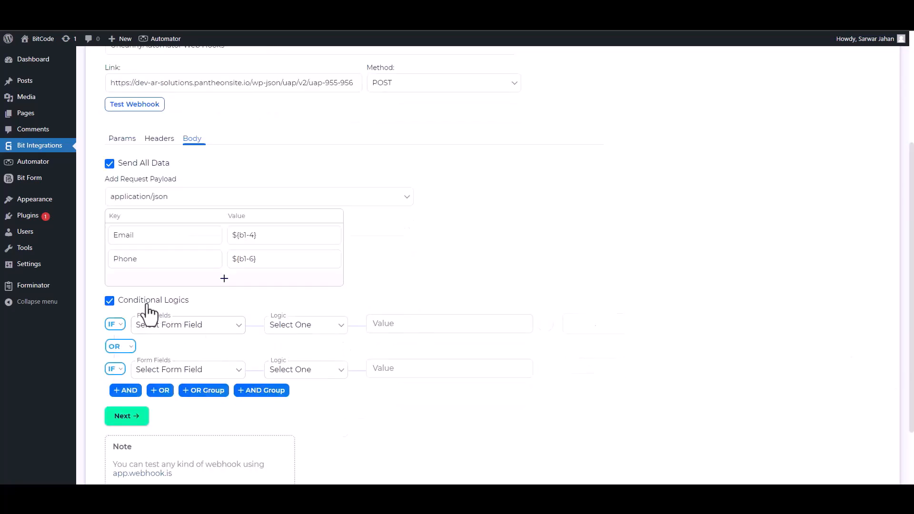
click(109, 300)
scroll(840, 318, up, 2)
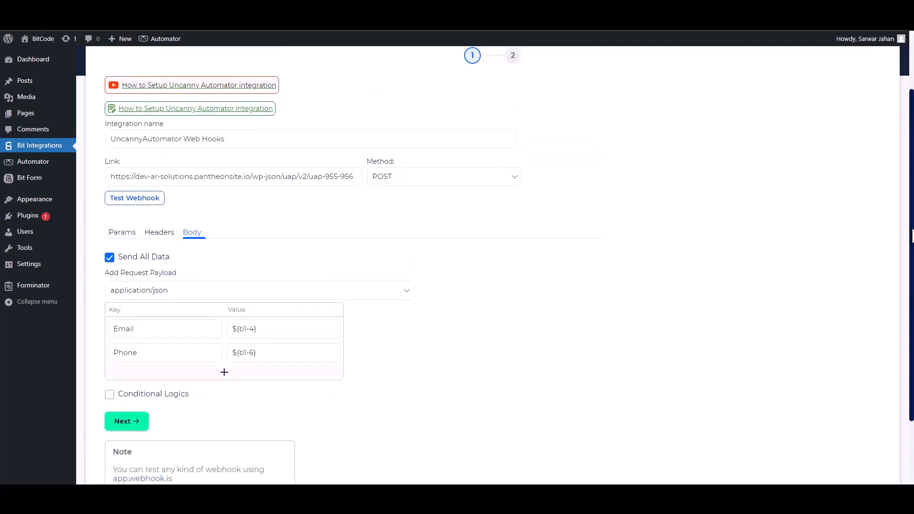
Send a test webhook, then finish and save the integration
click(137, 199)
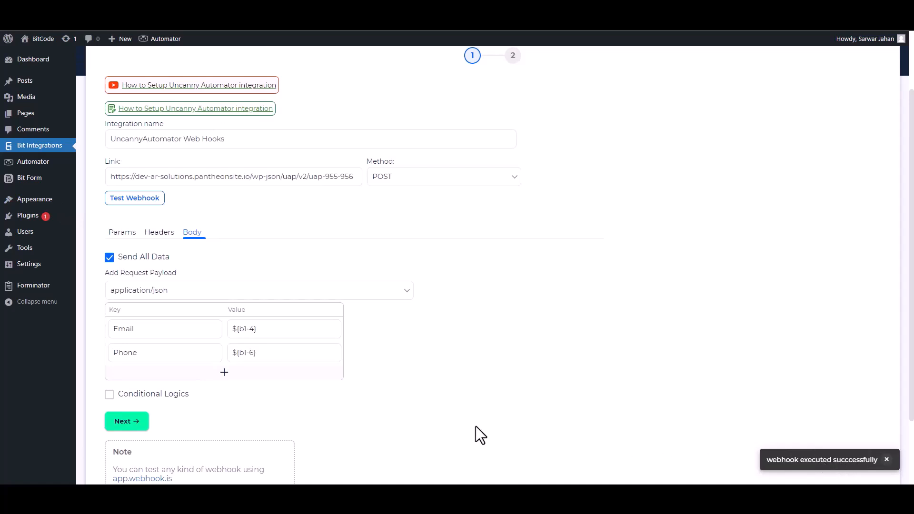
click(144, 423)
click(484, 191)
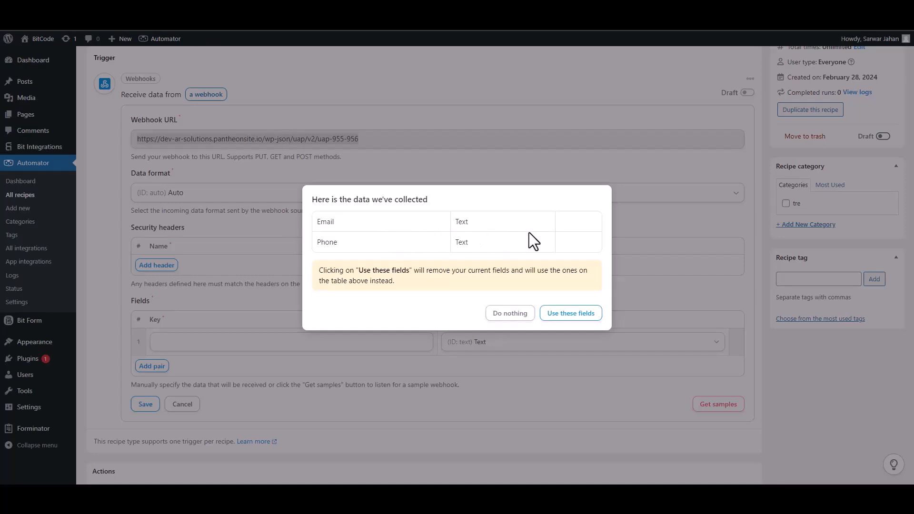
Use the received Email and Phone fields, set Email's value type to Email, and save the trigger
click(571, 315)
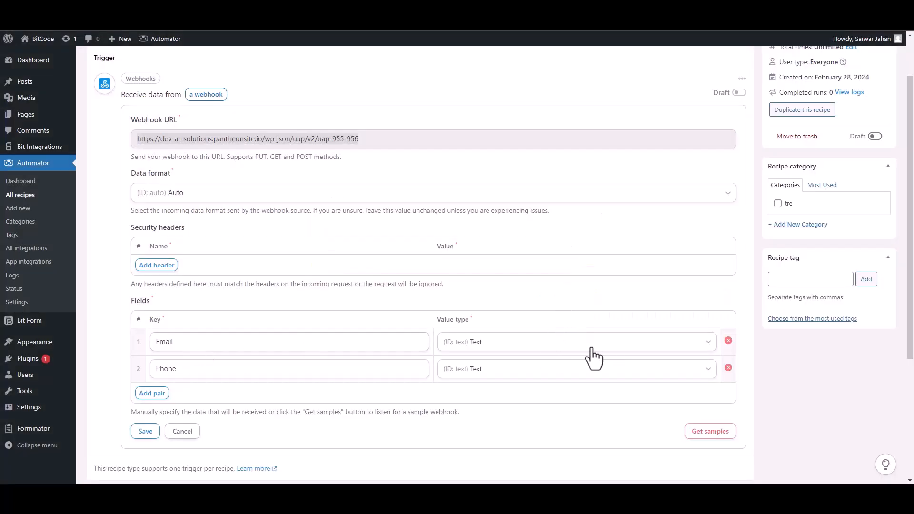
click(712, 352)
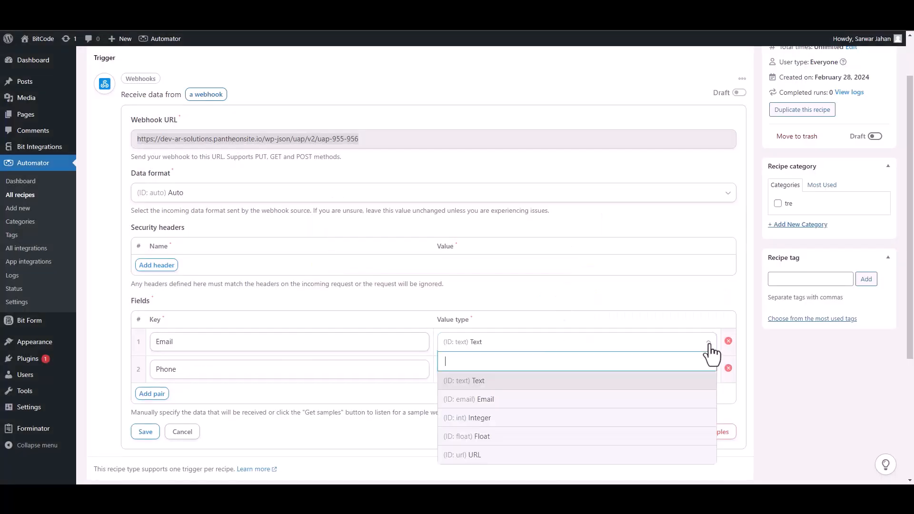
click(492, 403)
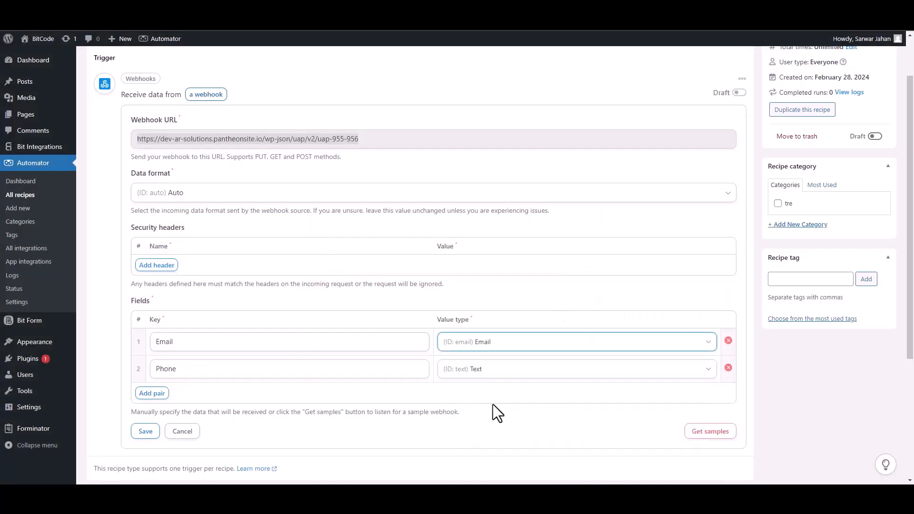
click(146, 431)
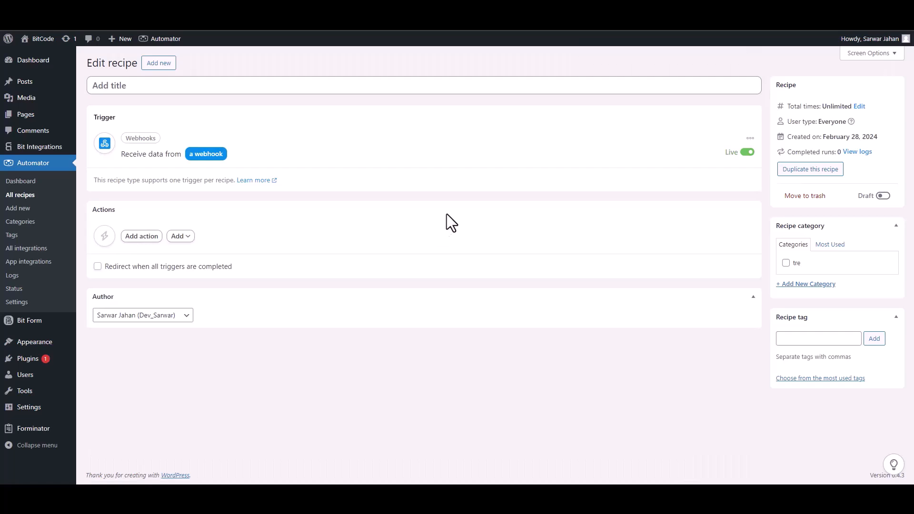
Add a MailerLite 'Add a subscriber to a group' action to the recipe
click(142, 236)
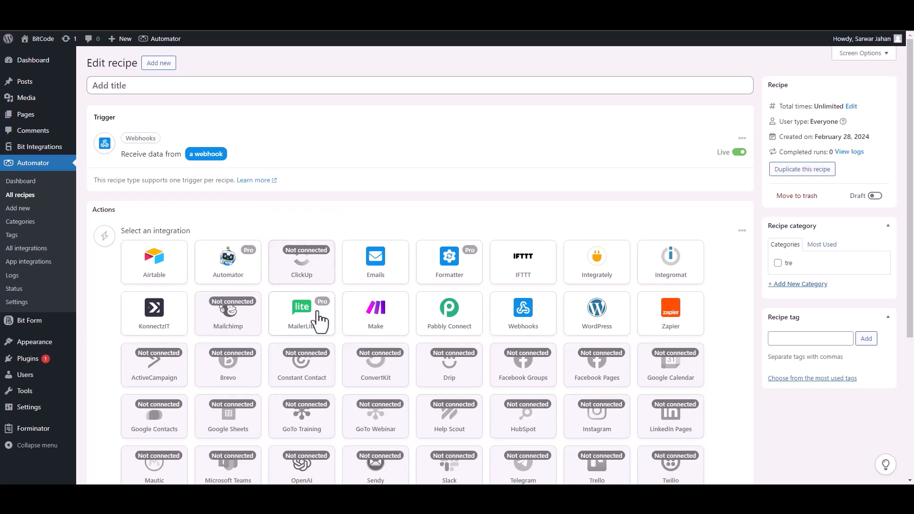
click(310, 326)
click(195, 274)
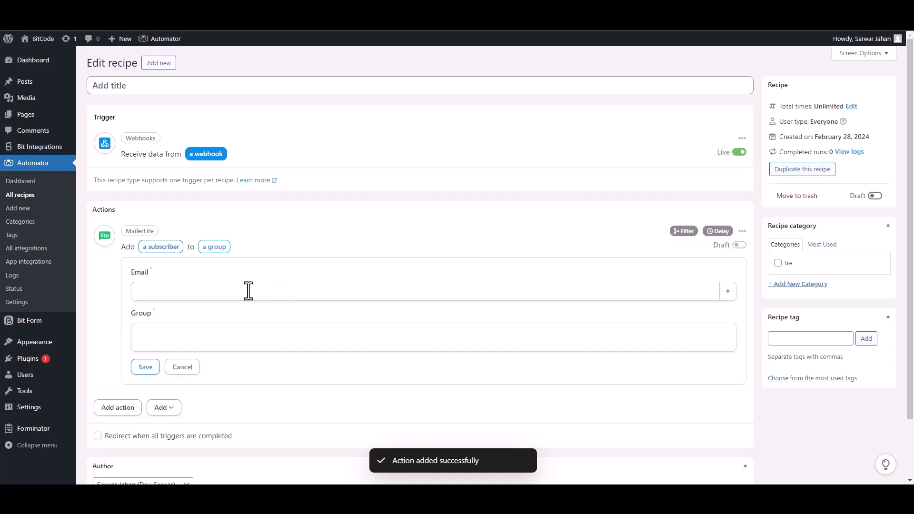
Map Email to the Field #1 Email token, choose Bit Integrations Subscribers group, save, and set the recipe Live
click(728, 293)
click(243, 371)
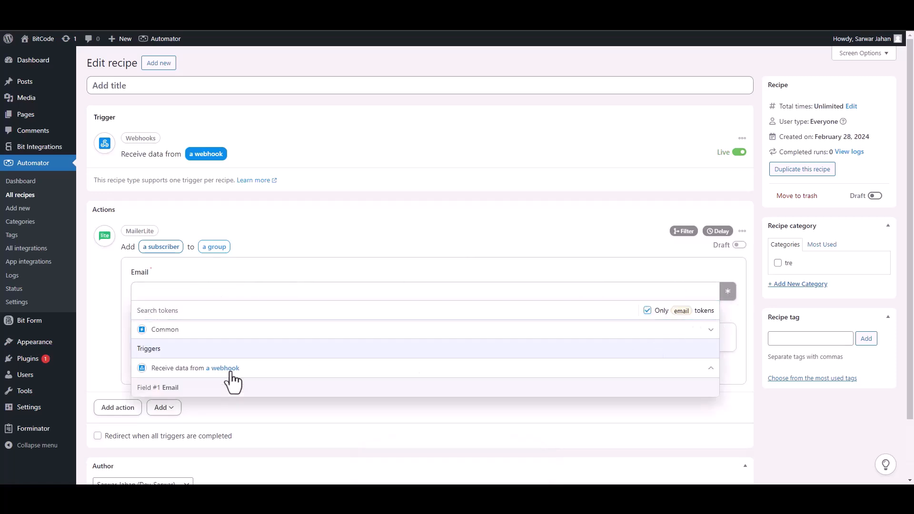
click(197, 388)
click(271, 338)
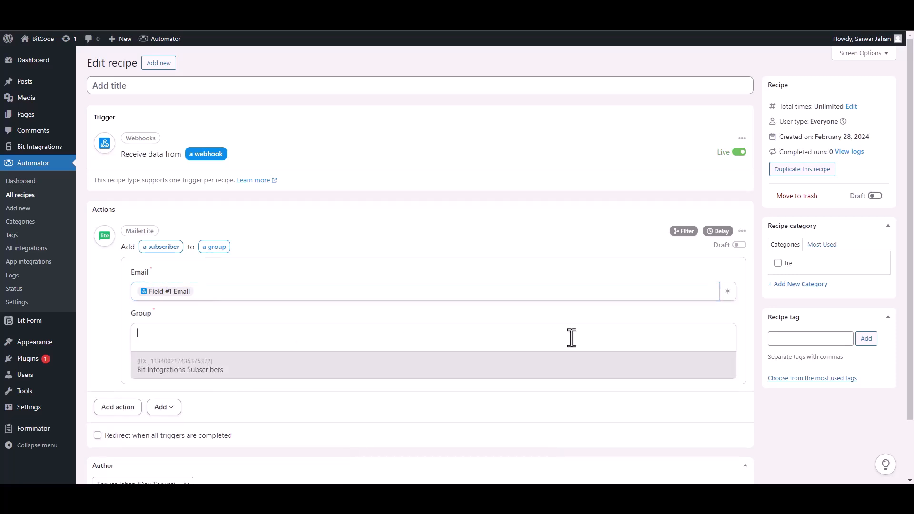
click(175, 377)
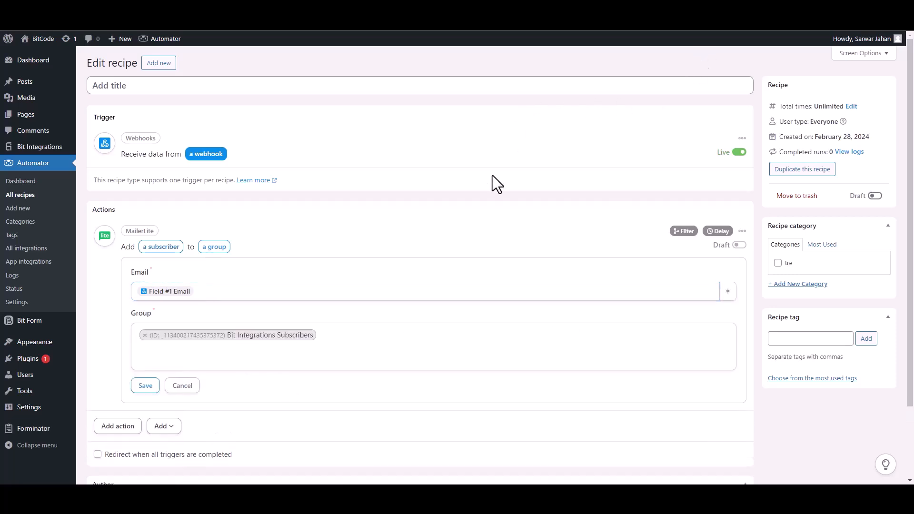
click(145, 386)
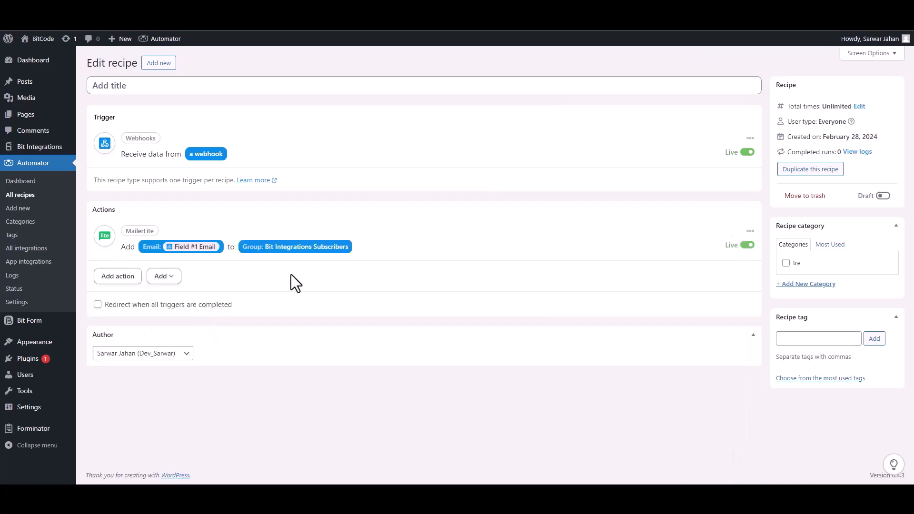
click(881, 197)
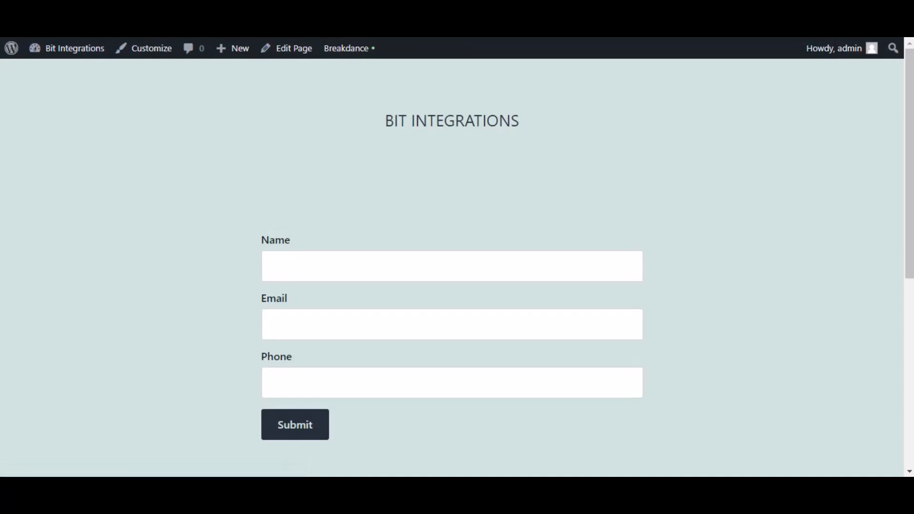
Fill the front-end form with a test name and email address and submit it
click(320, 272)
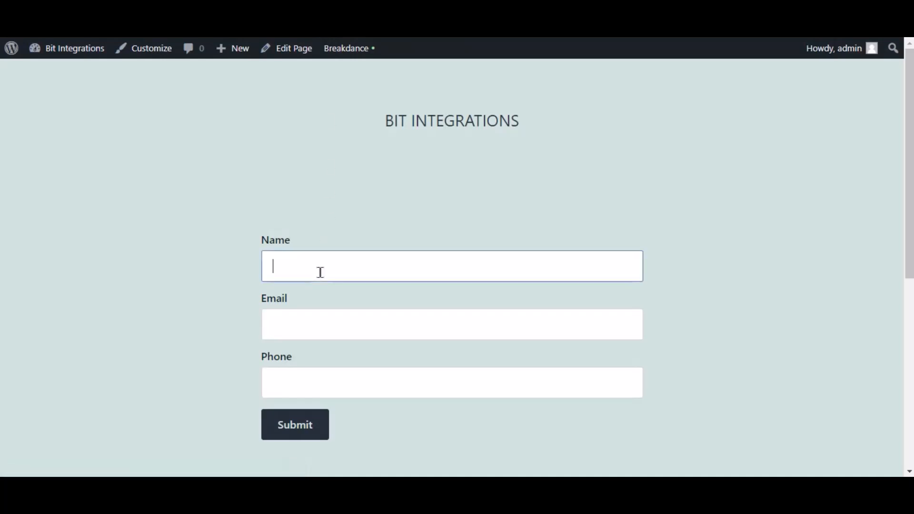
text(Bit Integrations)
key(Tab)
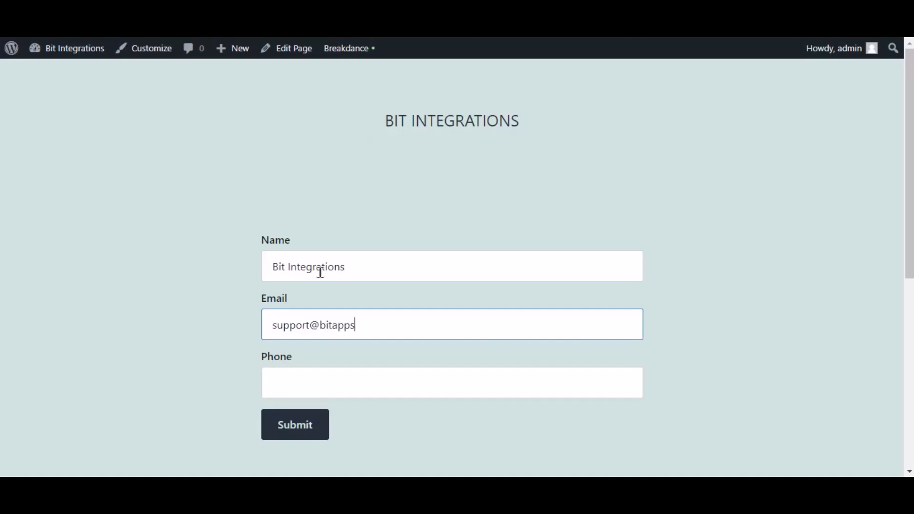
text(444555666)
click(326, 435)
scroll(379, 408, down, 3)
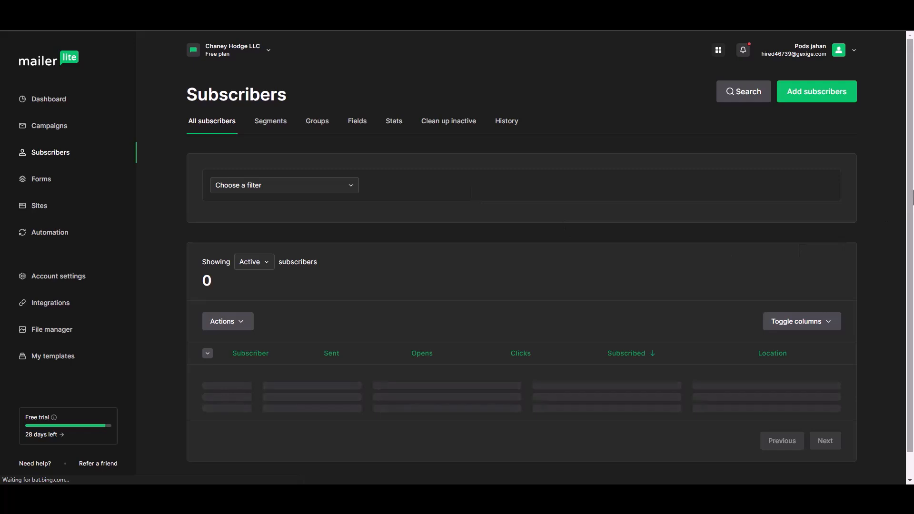
Confirm the test email is listed as an active subscriber and open its details
drag(911, 203, 911, 240)
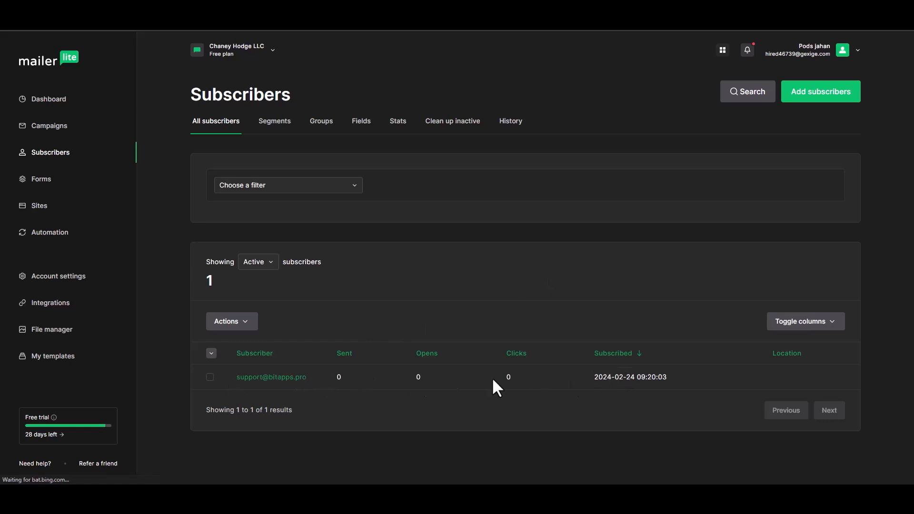
click(257, 379)
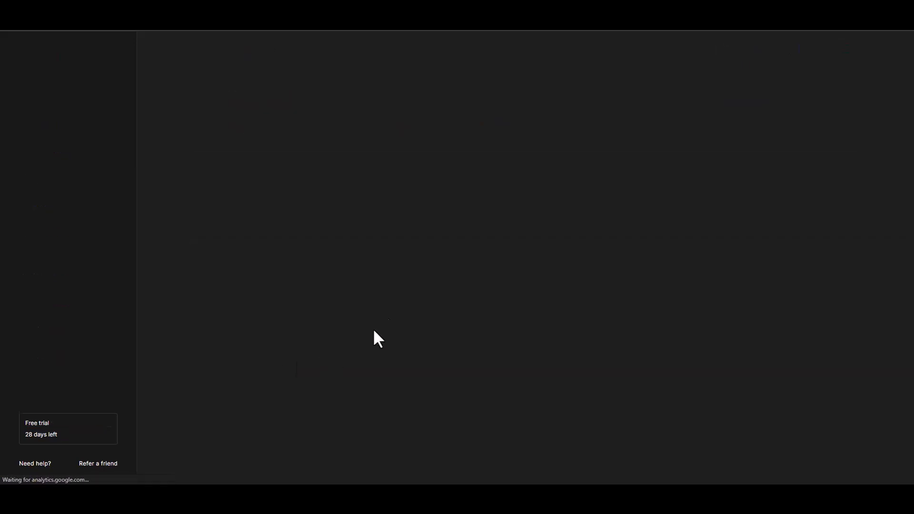